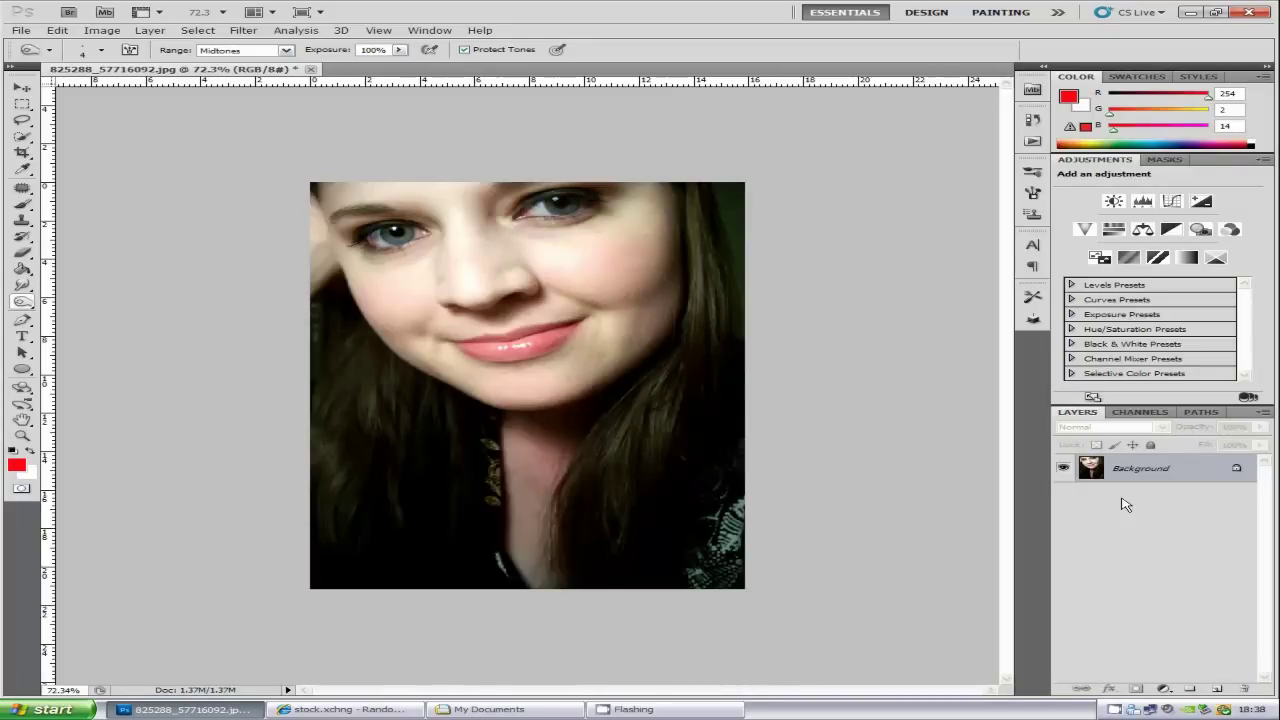
# - Zoom the view in to about 171% centred on the lips
pyautogui.click(18, 31)
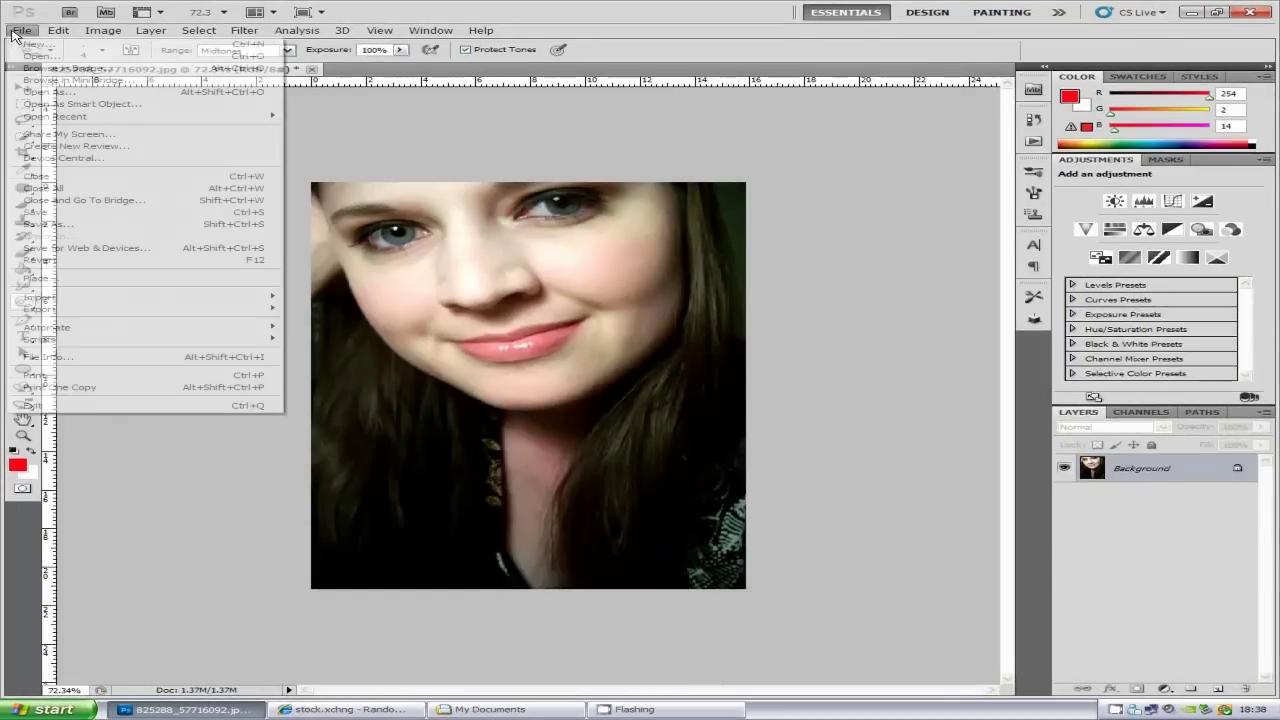
pyautogui.click(1240, 589)
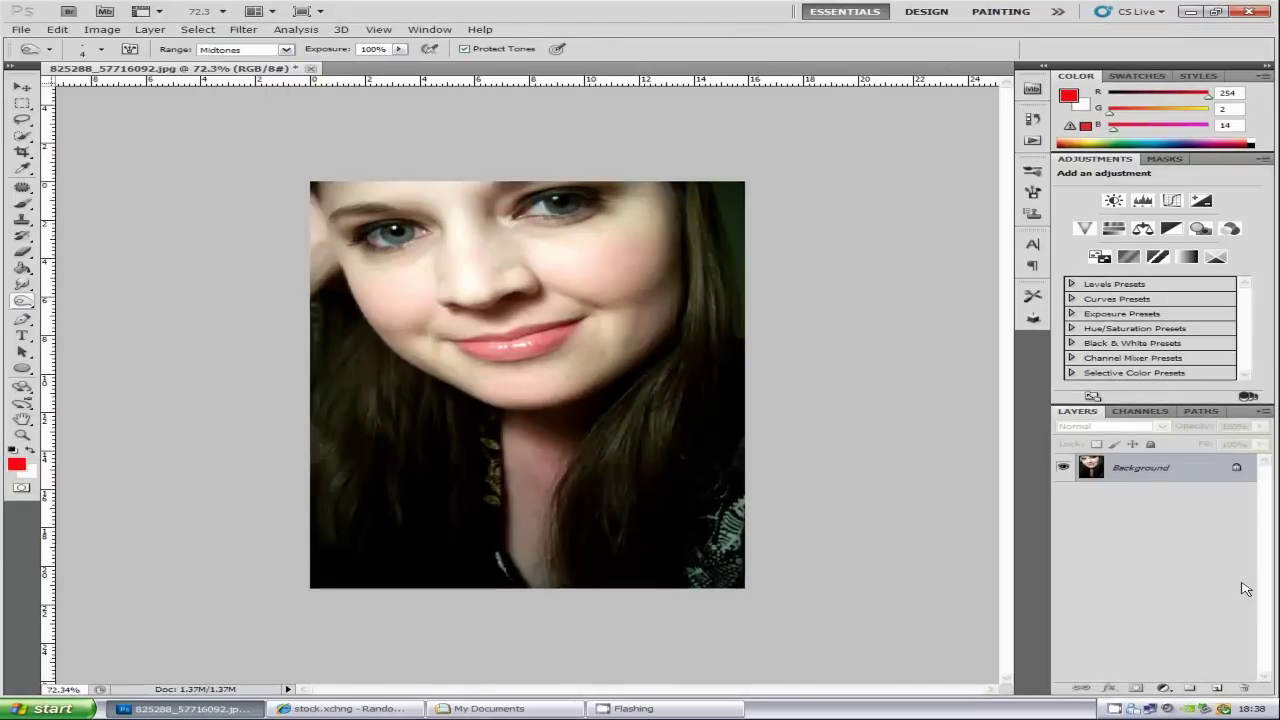
pyautogui.scroll(2, 538, 313)
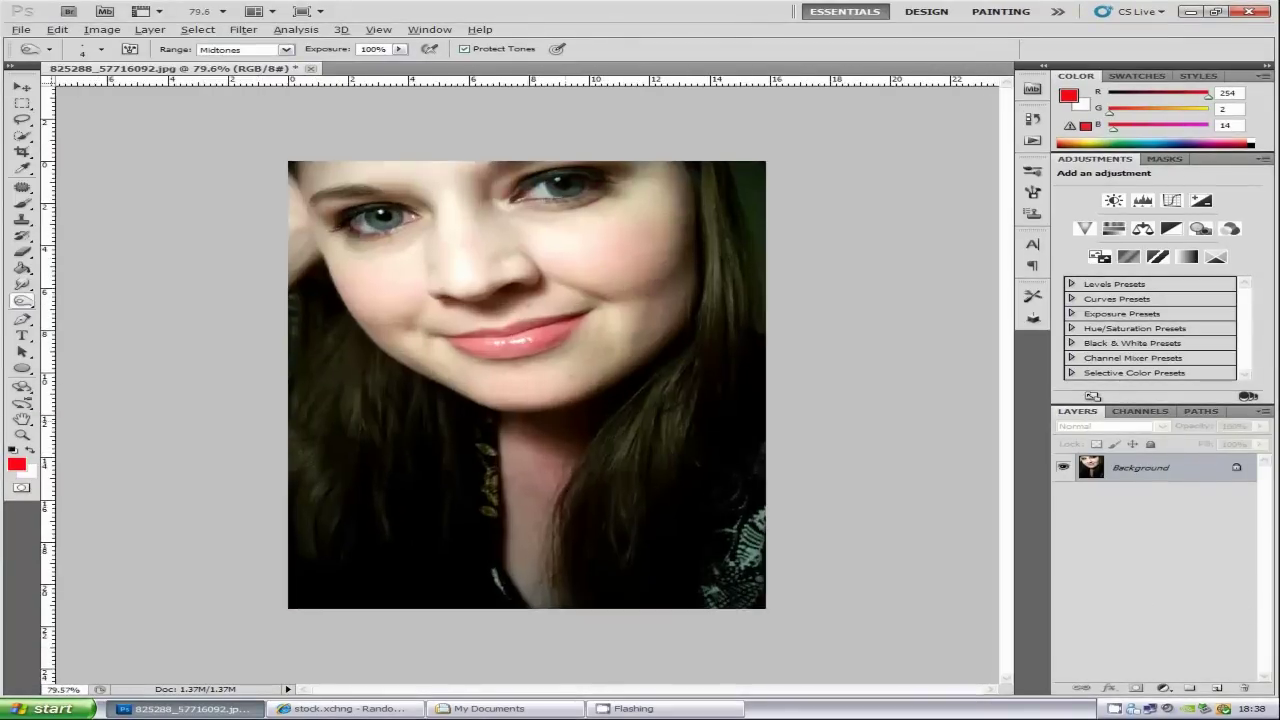
pyautogui.scroll(2, 538, 313)
pyautogui.scroll(2, 538, 313)
pyautogui.scroll(2, 538, 313)
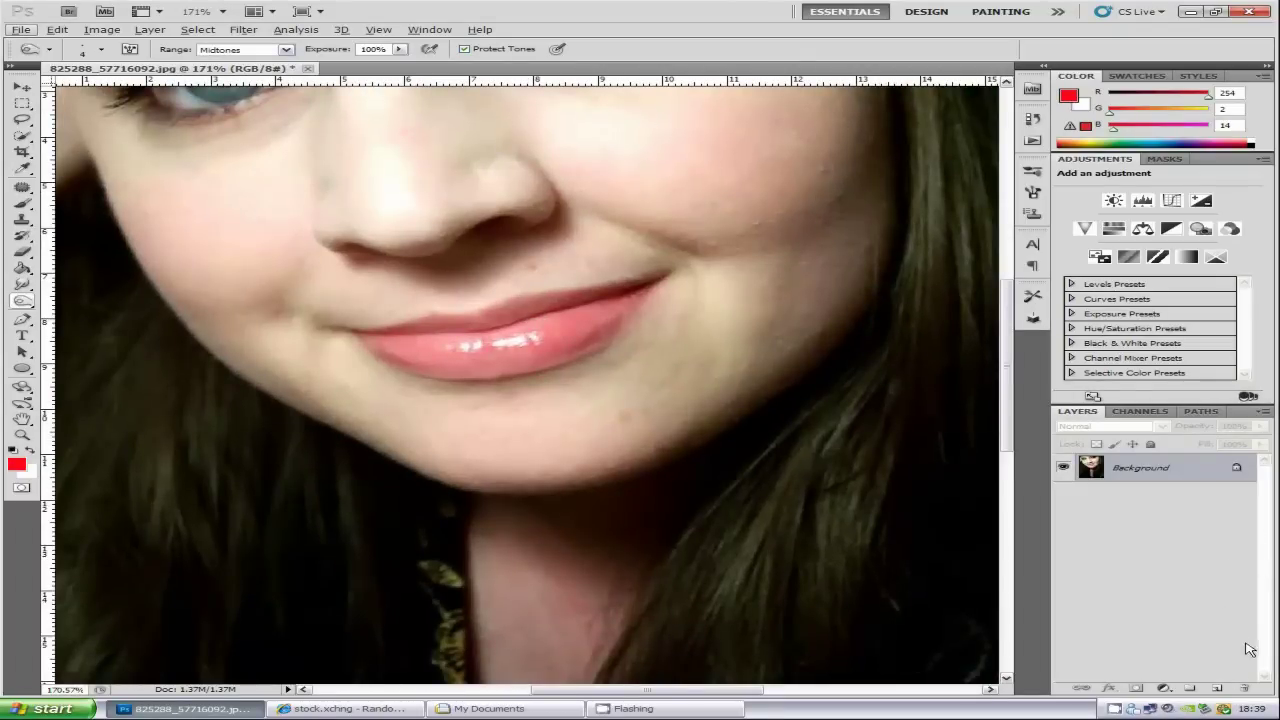
# - Add a new empty Layer 1 and confirm bright red as the painting colour
pyautogui.click(1218, 690)
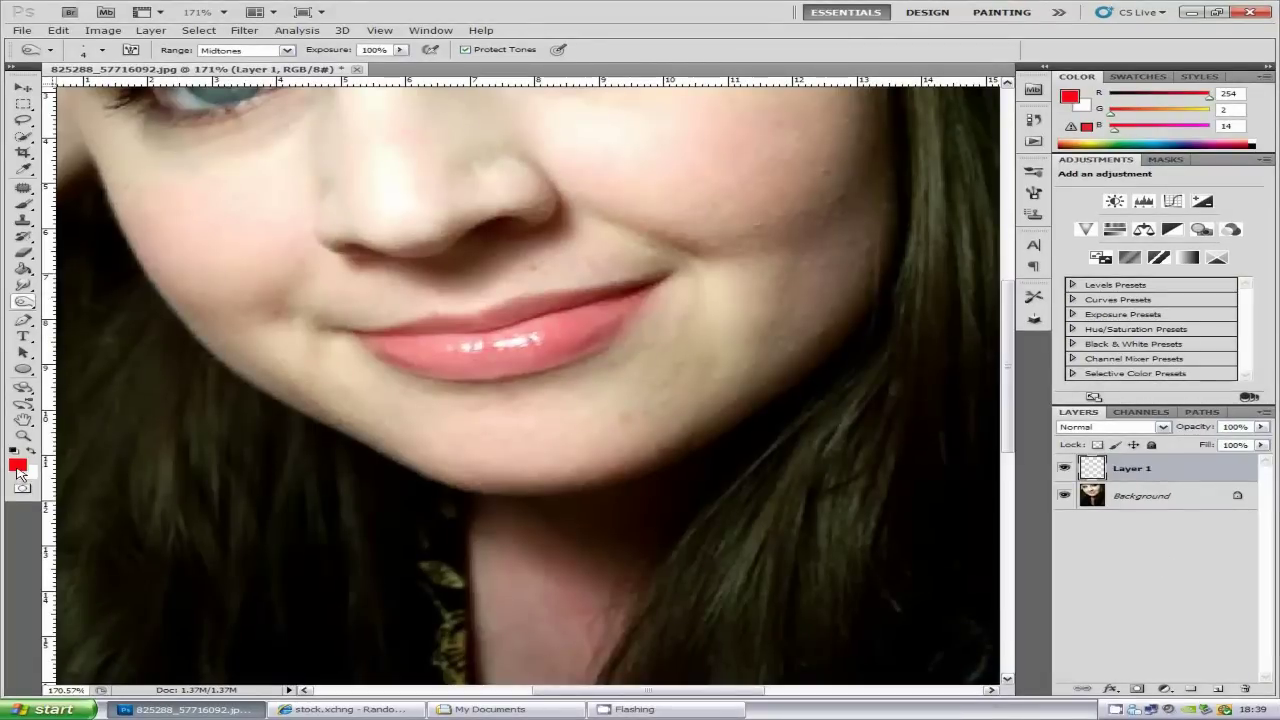
pyautogui.click(18, 466)
pyautogui.click(942, 403)
# - Brush solid red over both lips out to the left mouth corner
pyautogui.click(24, 205)
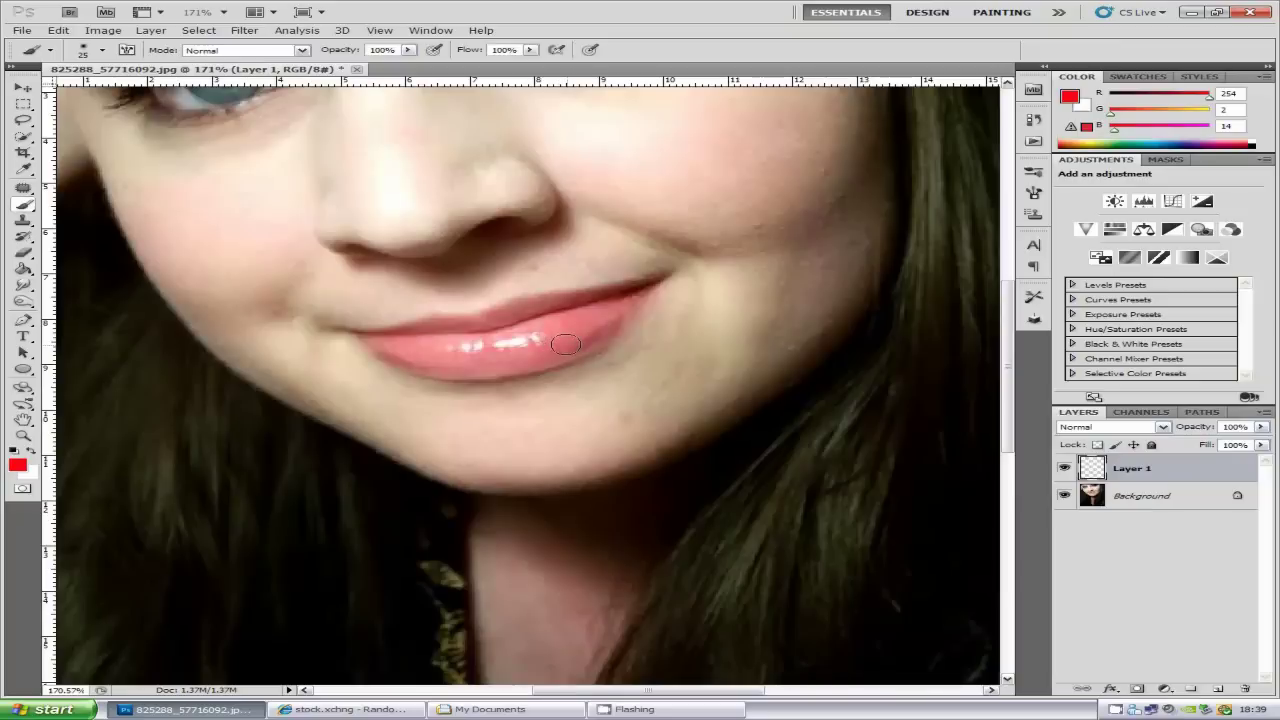
pyautogui.scroll(1, 565, 344)
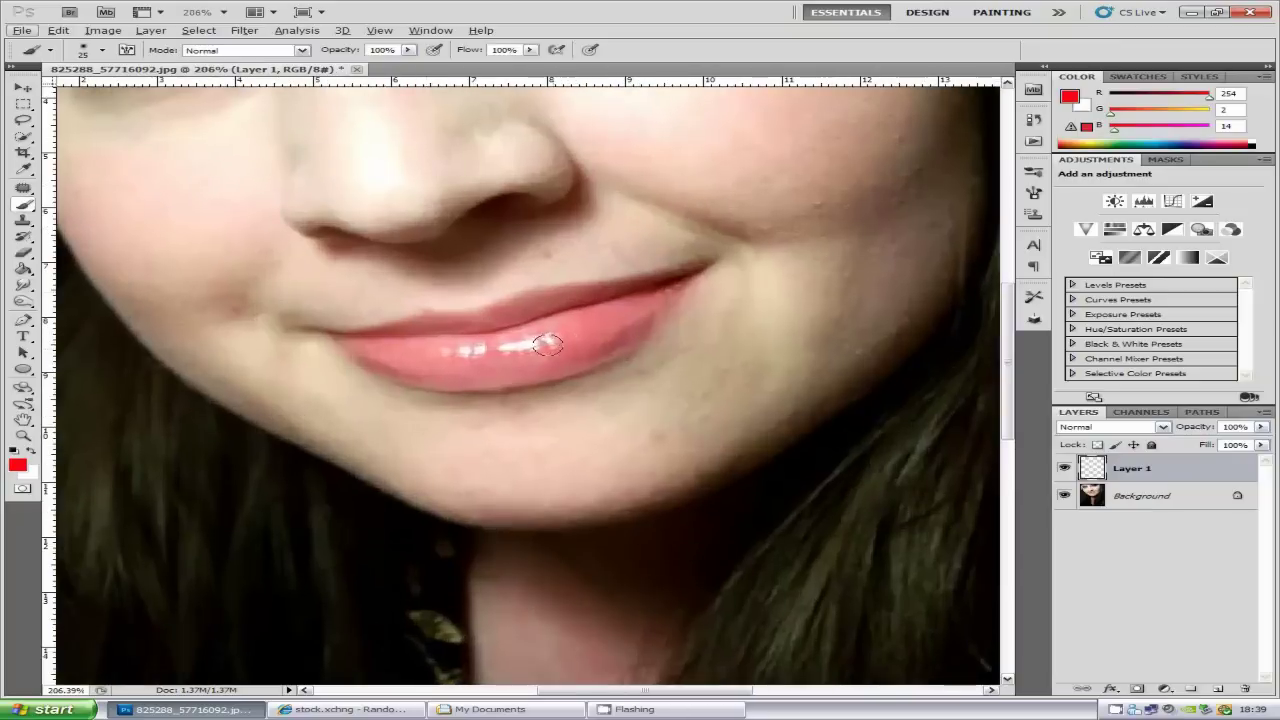
pyautogui.moveTo(589, 325)
pyautogui.mouseDown()
pyautogui.moveTo(578, 347)
pyautogui.moveTo(422, 373)
pyautogui.moveTo(362, 368)
pyautogui.moveTo(310, 335)
pyautogui.moveTo(412, 320)
pyautogui.moveTo(400, 352)
pyautogui.moveTo(465, 350)
pyautogui.moveTo(495, 312)
pyautogui.moveTo(446, 345)
pyautogui.moveTo(480, 358)
pyautogui.moveTo(590, 315)
pyautogui.moveTo(640, 320)
pyautogui.moveTo(572, 350)
pyautogui.moveTo(718, 262)
pyautogui.moveTo(560, 310)
pyautogui.moveTo(612, 287)
pyautogui.moveTo(508, 286)
pyautogui.moveTo(648, 281)
pyautogui.mouseUp()
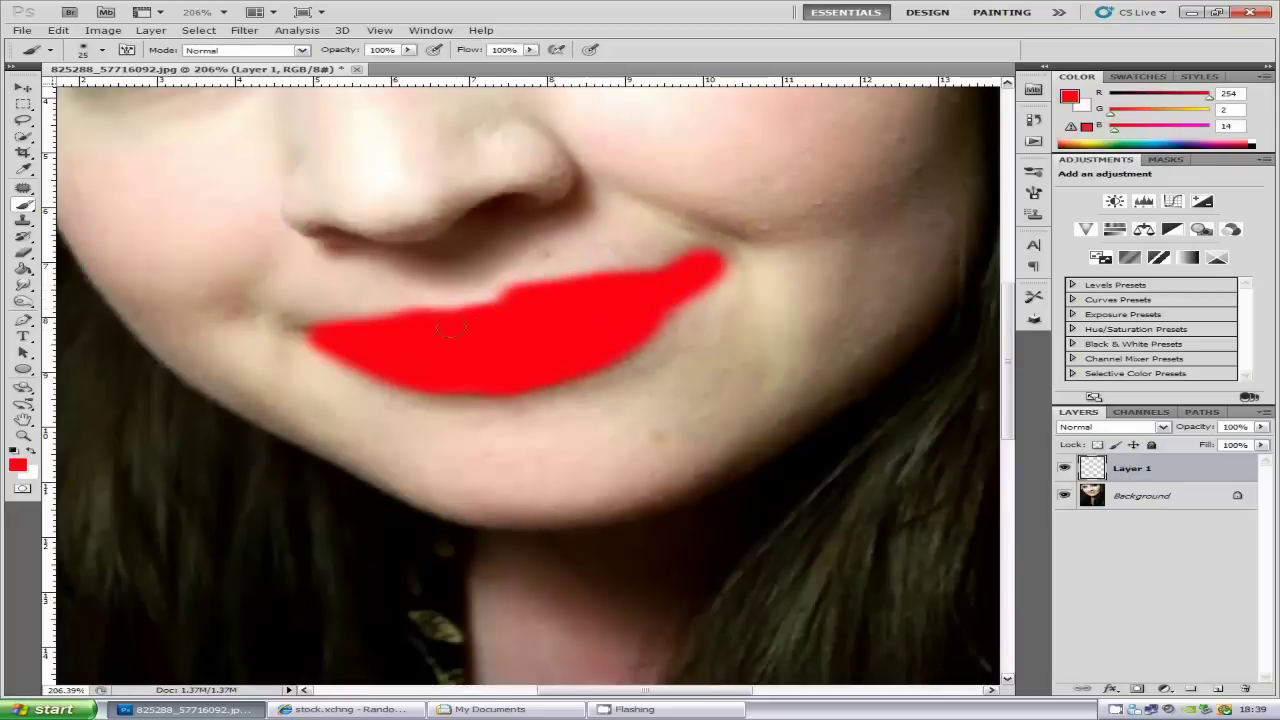
pyautogui.moveTo(449, 325)
pyautogui.mouseDown()
pyautogui.moveTo(280, 329)
pyautogui.moveTo(437, 350)
pyautogui.mouseUp()
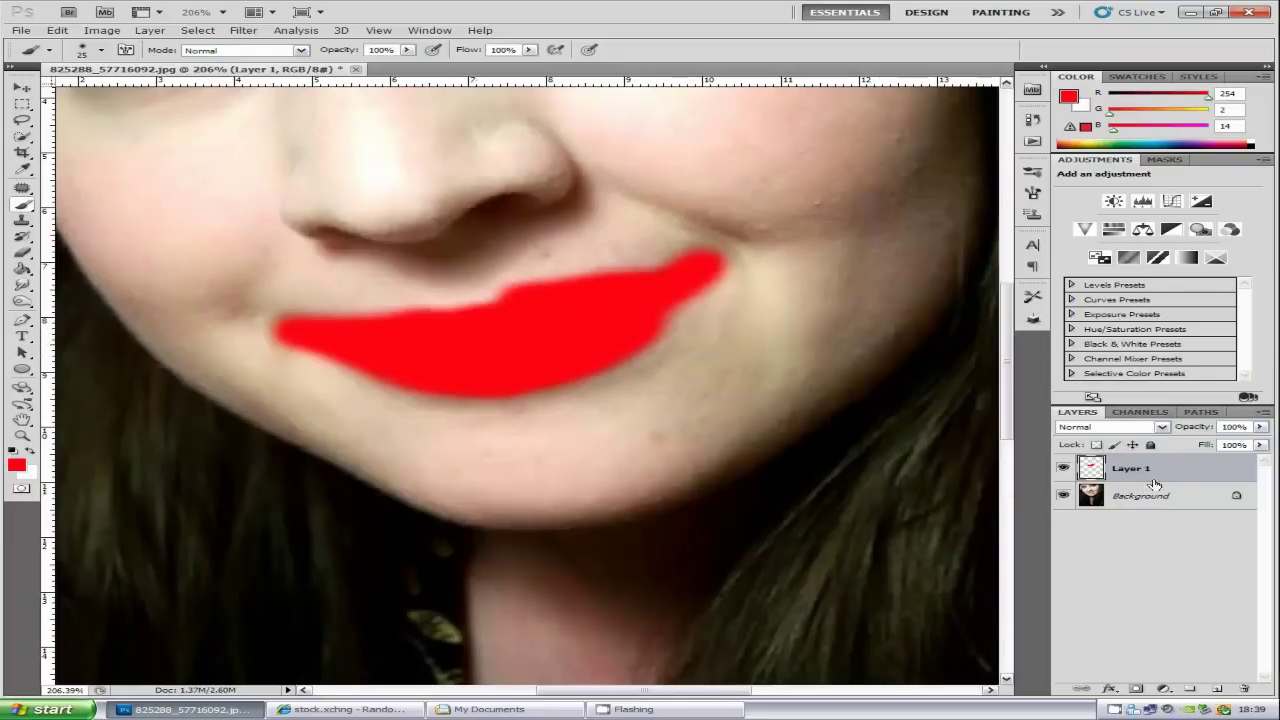
# - Set the red lip layer's blend mode to Overlay after trying Soft Light
pyautogui.click(1162, 428)
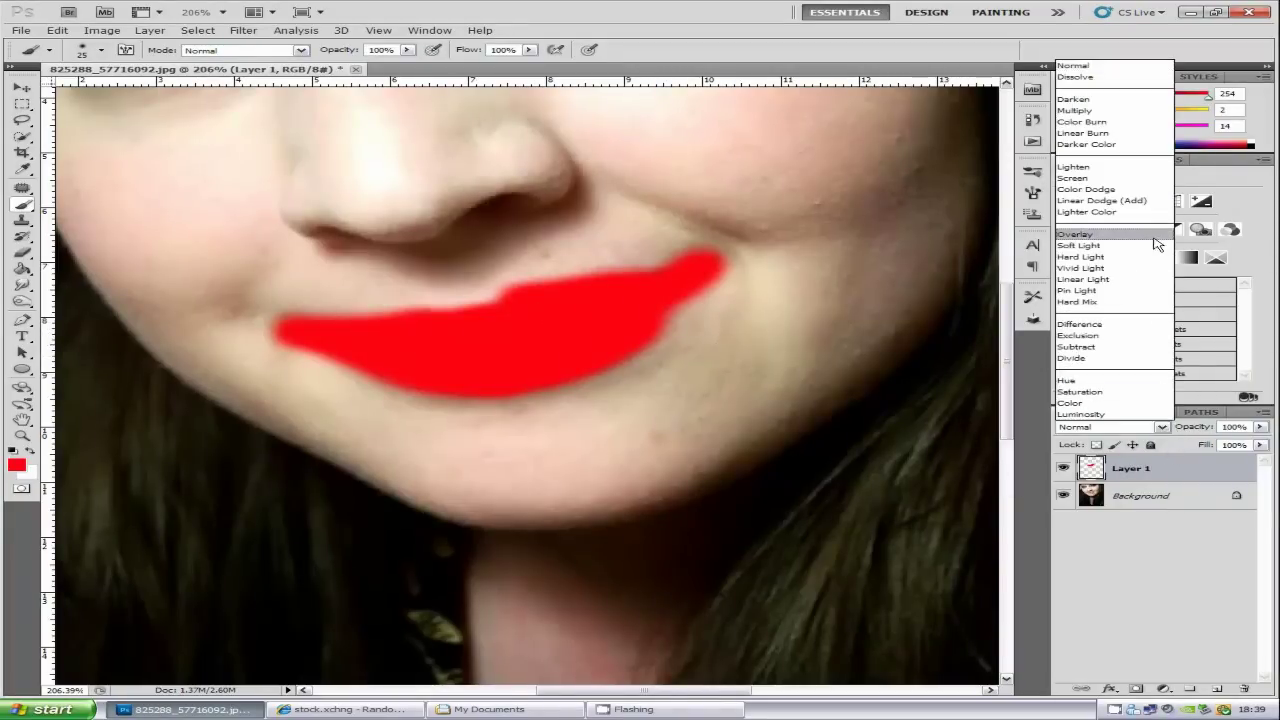
pyautogui.click(1155, 234)
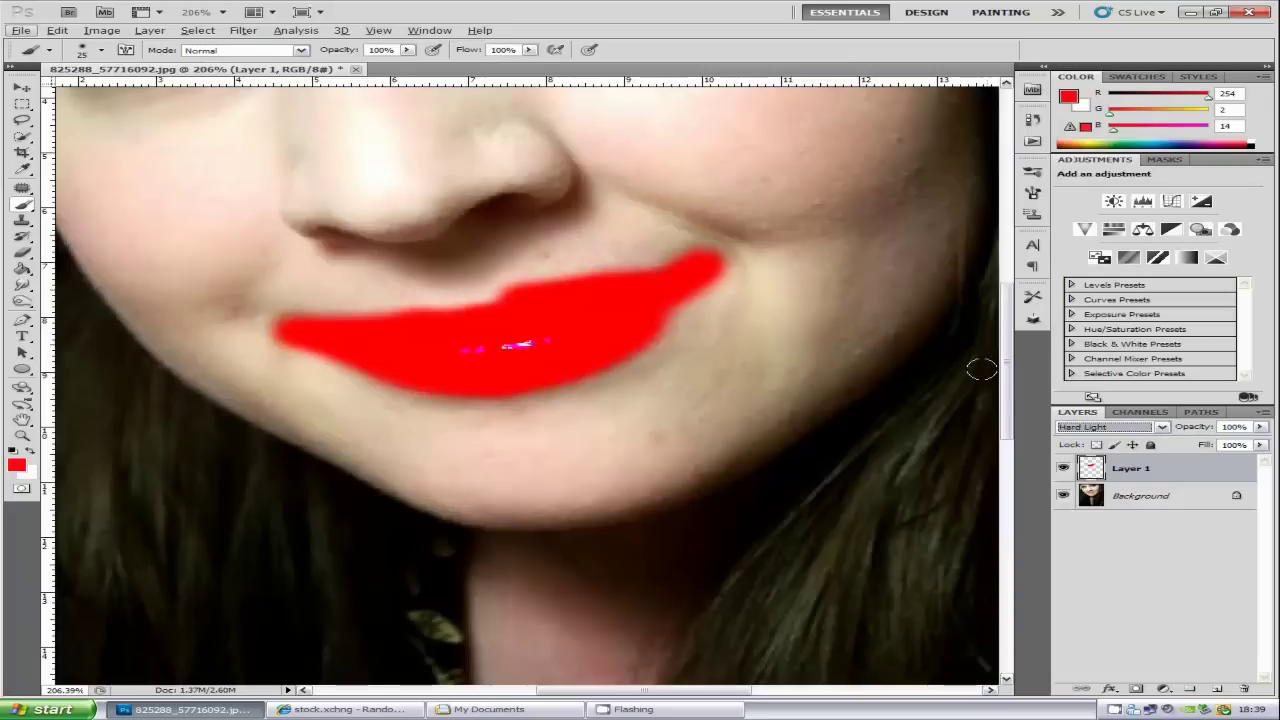
pyautogui.press('Down')
pyautogui.click(1115, 428)
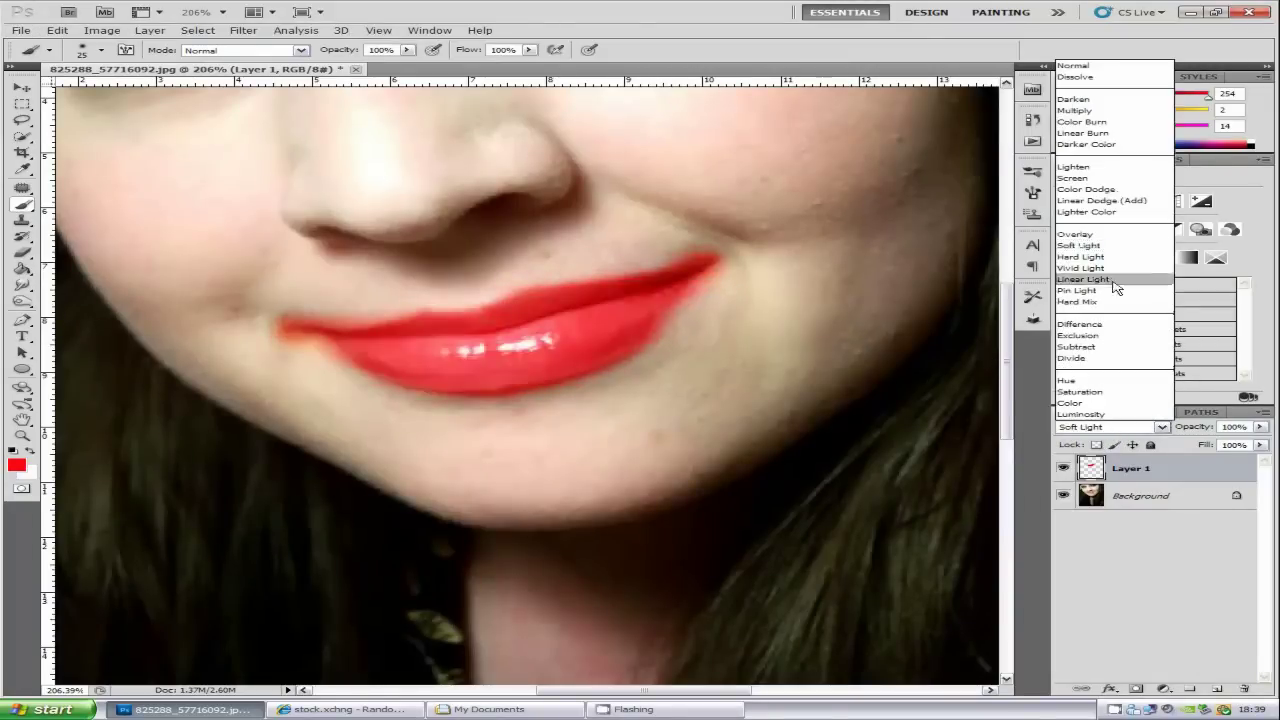
pyautogui.click(1120, 240)
pyautogui.click(1225, 530)
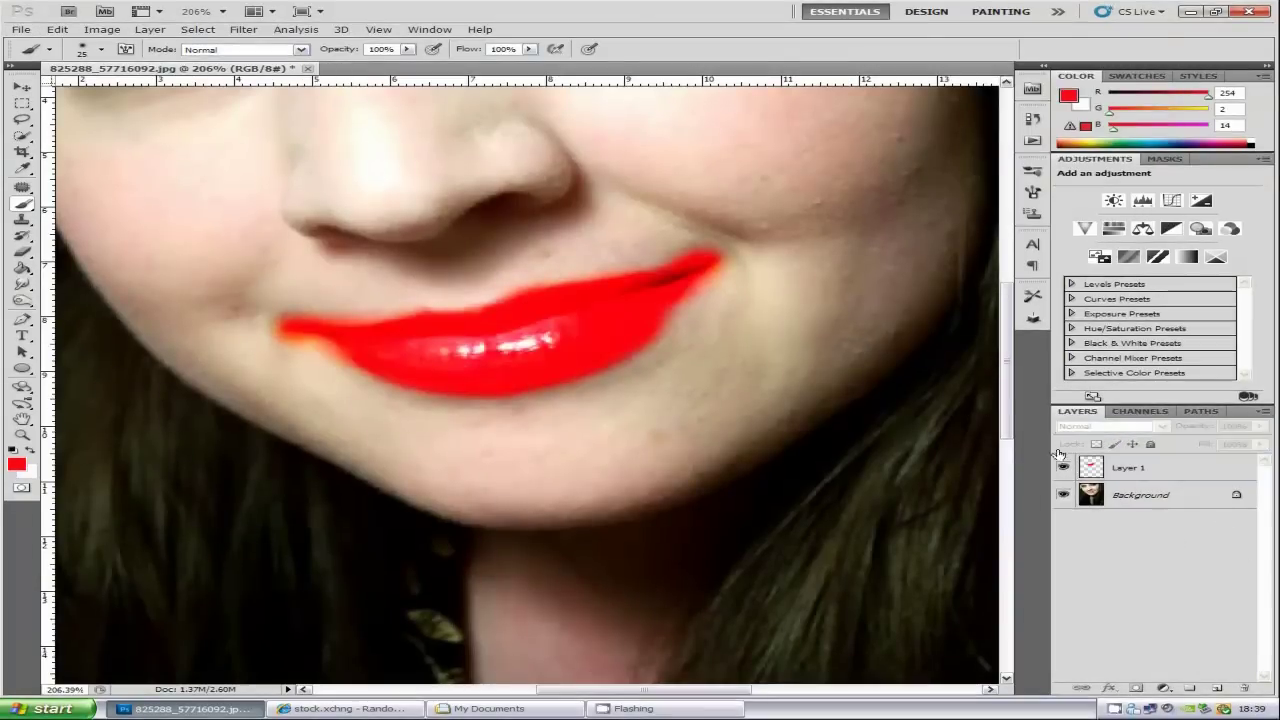
# - View the photo at actual pixels and lower the lip layer's opacity to 46%
pyautogui.click(23, 434)
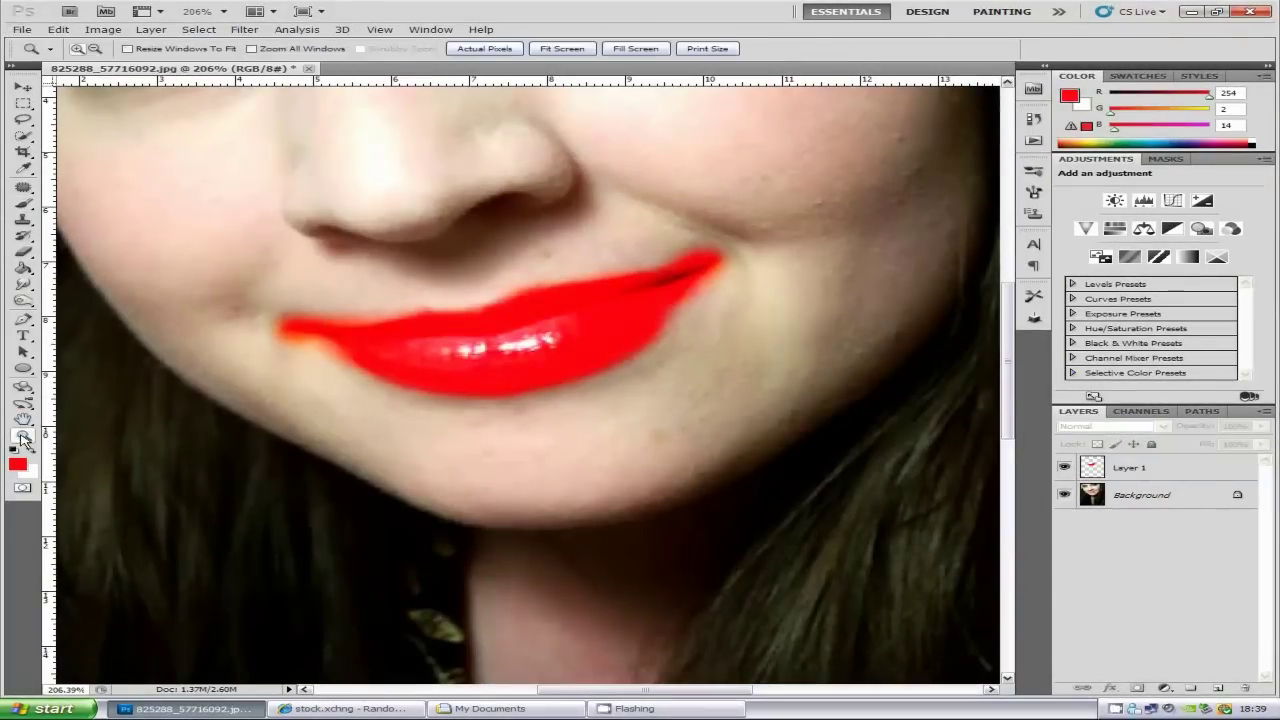
pyautogui.rightClick(487, 297)
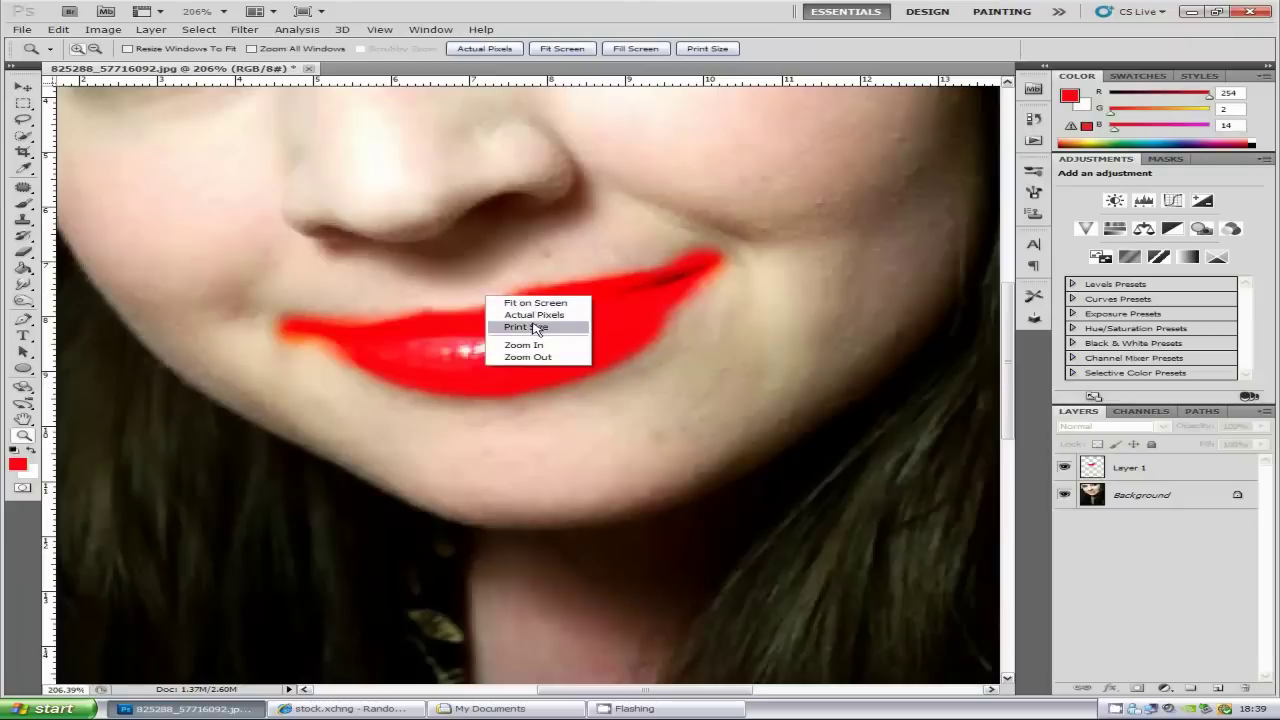
pyautogui.click(538, 316)
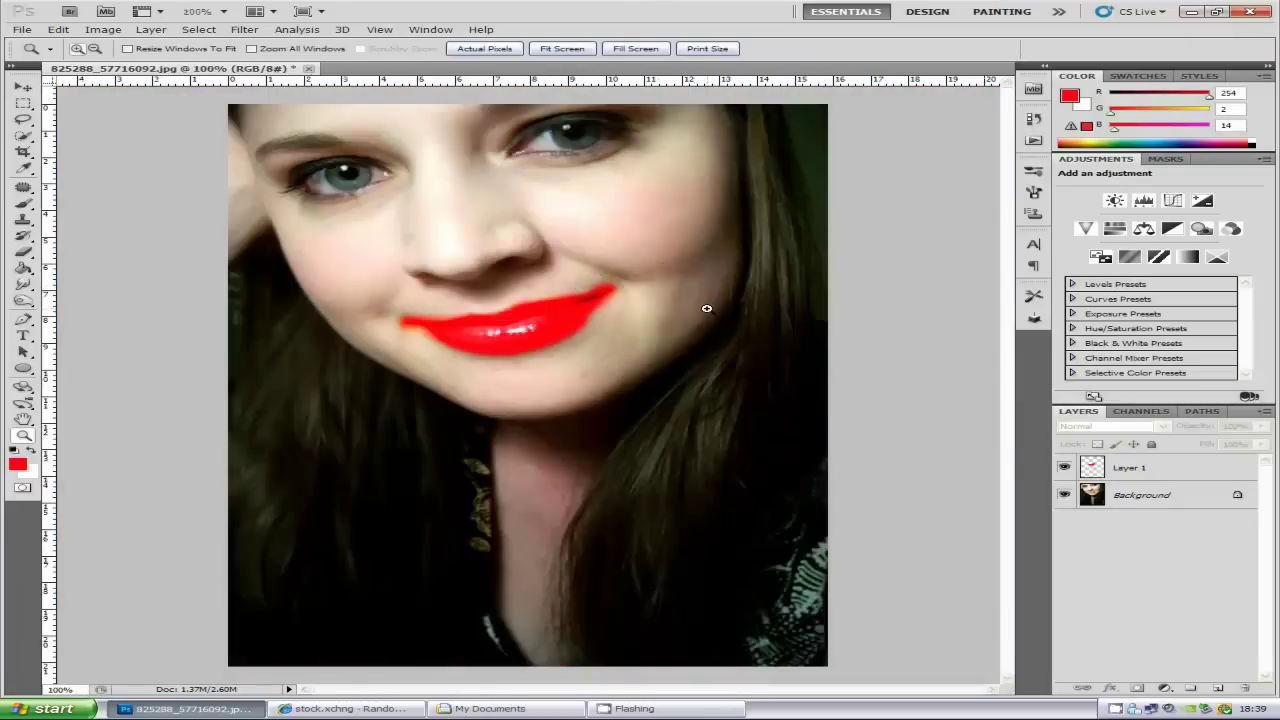
pyautogui.click(1169, 467)
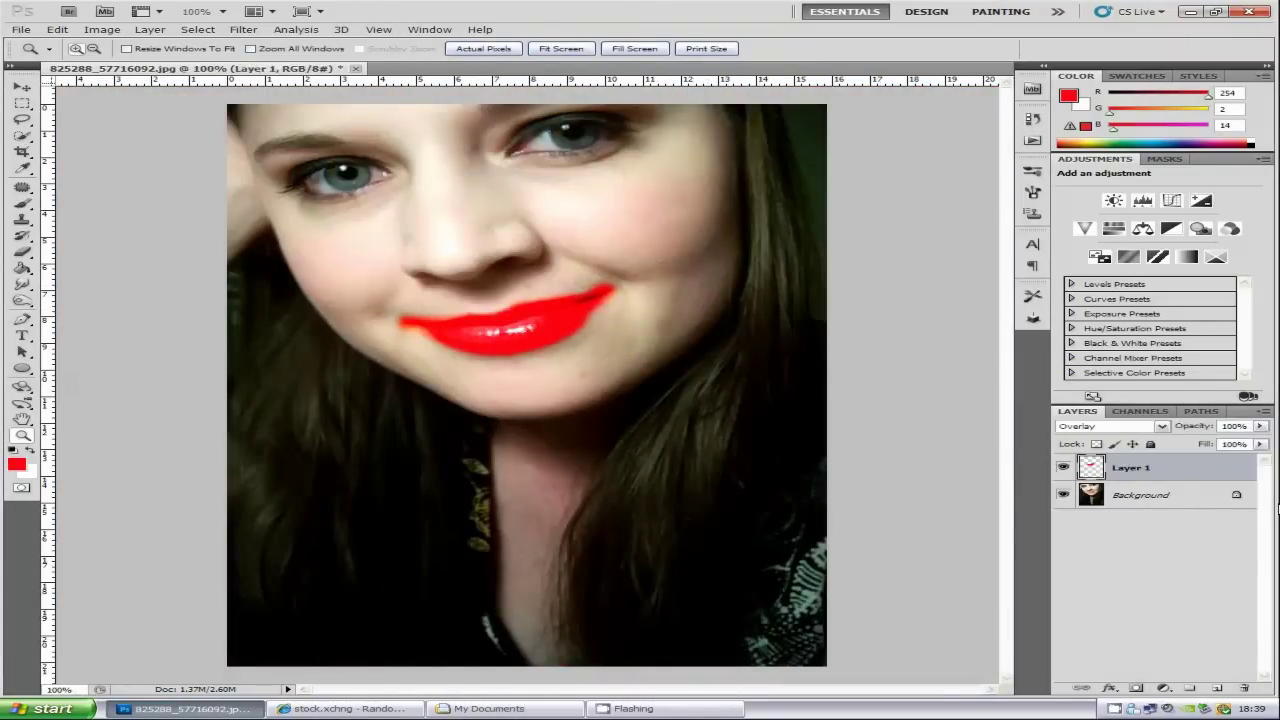
pyautogui.click(1260, 426)
pyautogui.moveTo(1260, 442); pyautogui.dragTo(1201, 446)
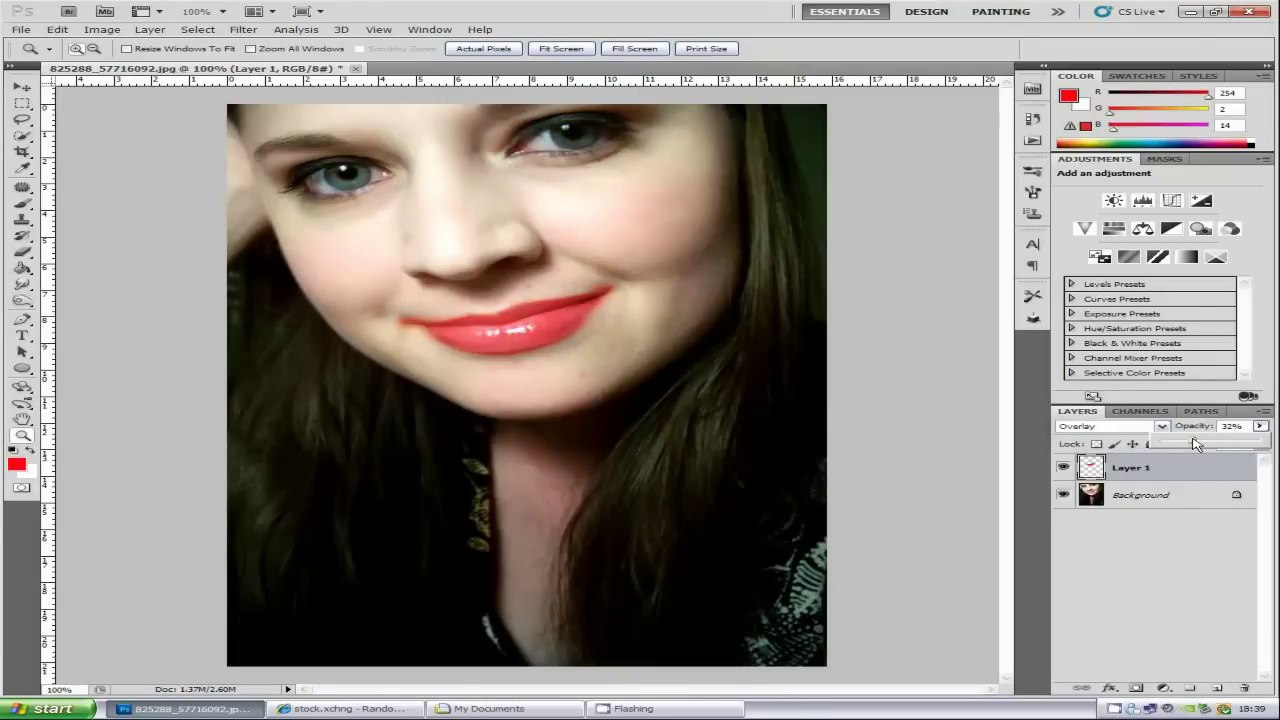
pyautogui.moveTo(1201, 446); pyautogui.dragTo(1192, 443)
pyautogui.moveTo(1199, 440)
pyautogui.mouseDown()
pyautogui.moveTo(1163, 446)
pyautogui.moveTo(1208, 447)
pyautogui.mouseUp()
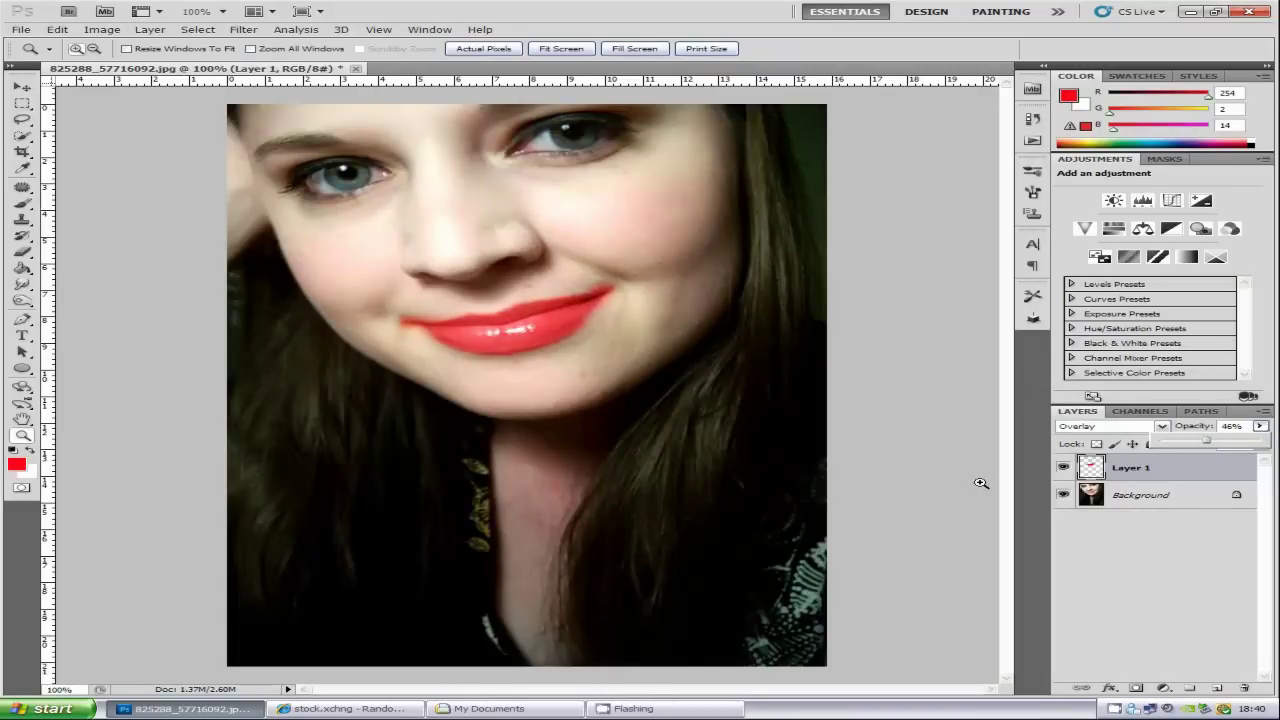
# - Zoom in on the lips, select the Eraser tool and inspect the lip edges
pyautogui.click(563, 349)
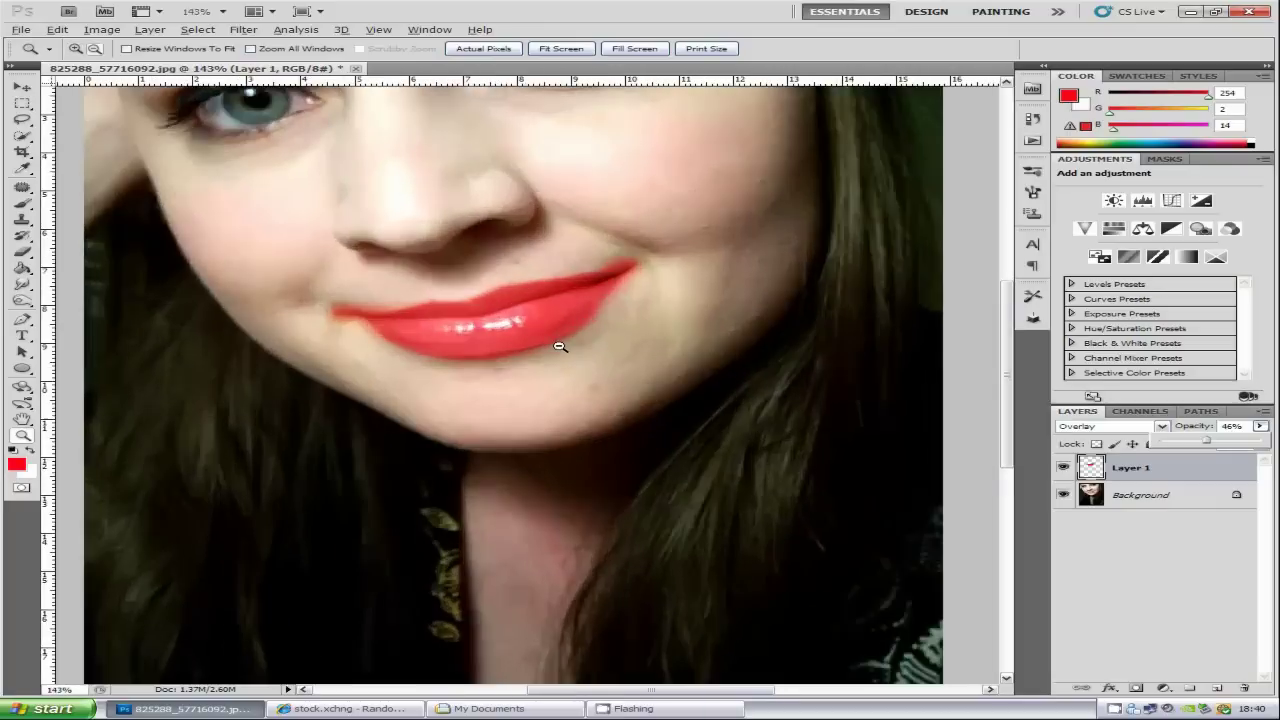
pyautogui.click(23, 252)
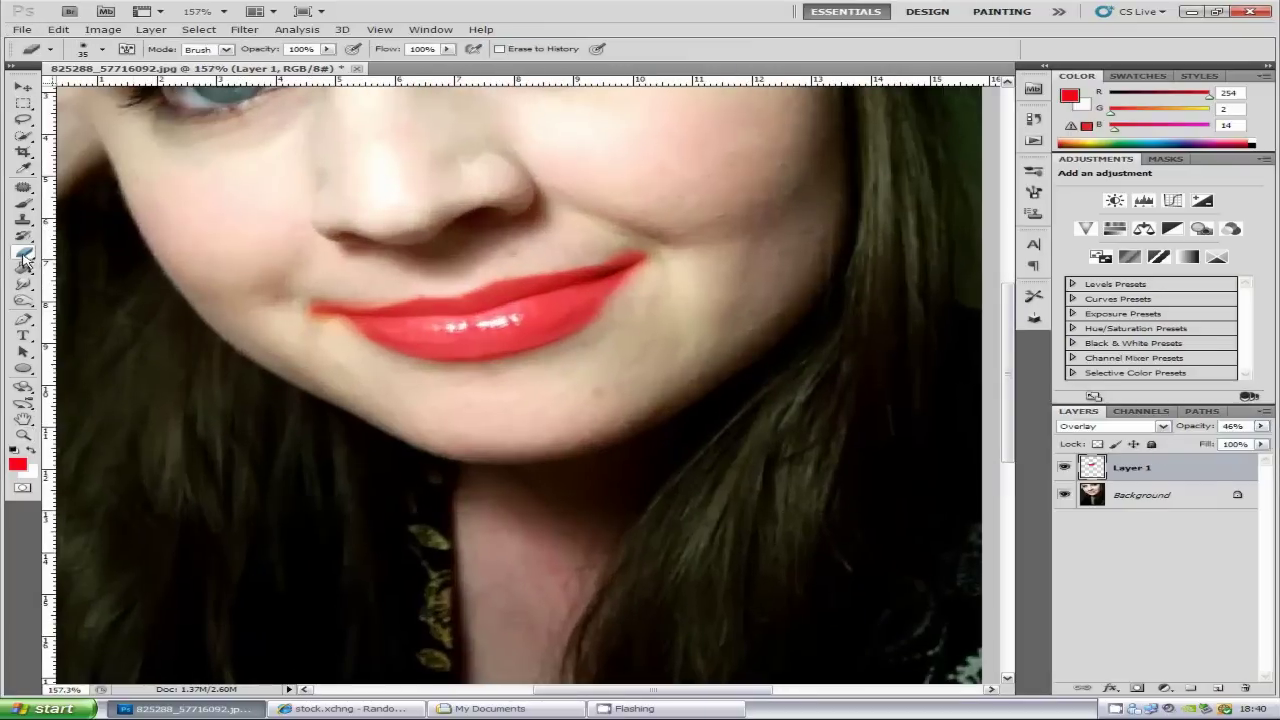
pyautogui.scroll(1, 533, 368)
pyautogui.scroll(2, 540, 348)
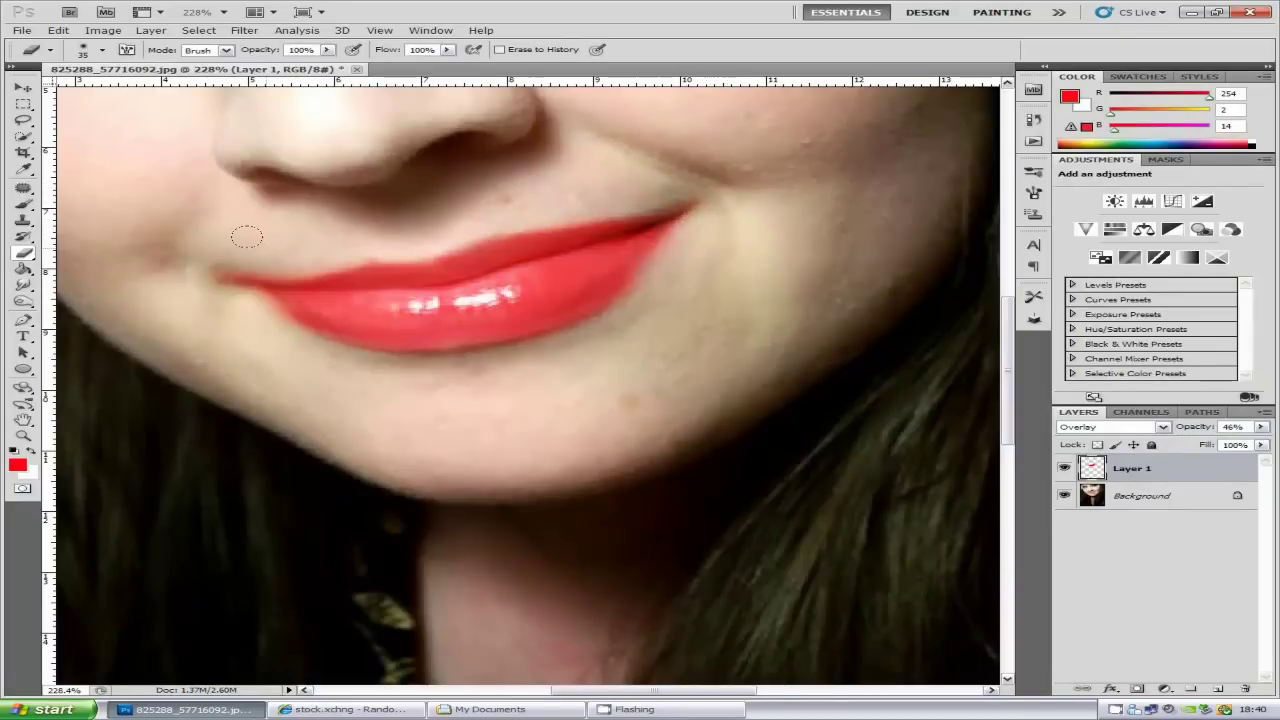
pyautogui.scroll(-1, 771, 289)
pyautogui.scroll(-1, 775, 265)
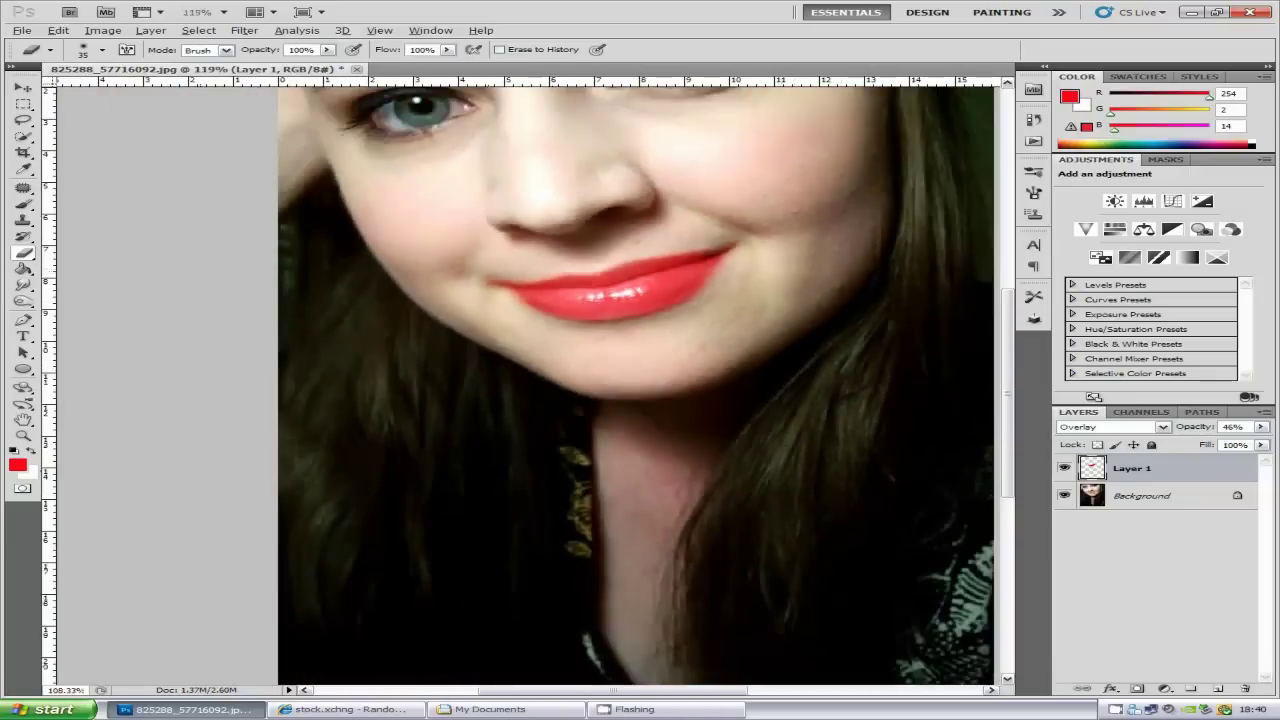
pyautogui.scroll(-1, 770, 266)
pyautogui.scroll(1, 757, 264)
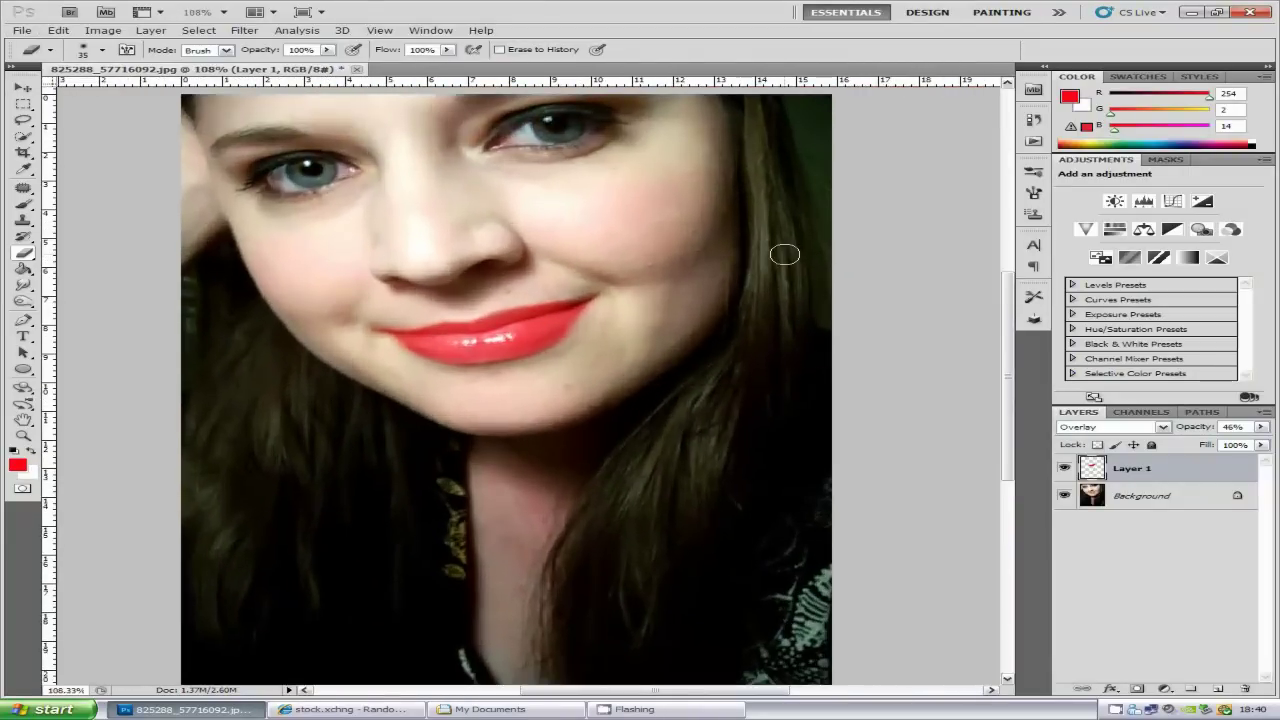
# - Apply Levels (Ctrl+L) to the lip layer with output white set to 222
pyautogui.hotkey('ctrl', 'l')
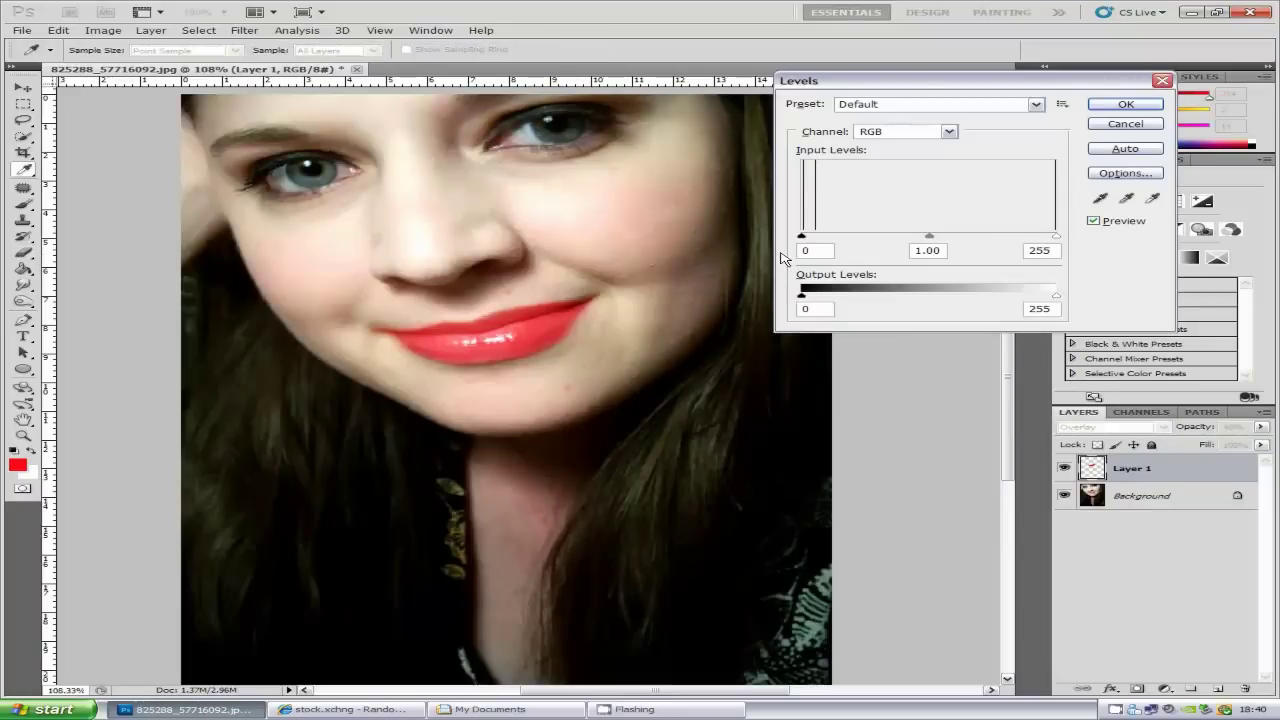
pyautogui.moveTo(802, 237)
pyautogui.mouseDown()
pyautogui.moveTo(840, 240)
pyautogui.moveTo(790, 240)
pyautogui.mouseUp()
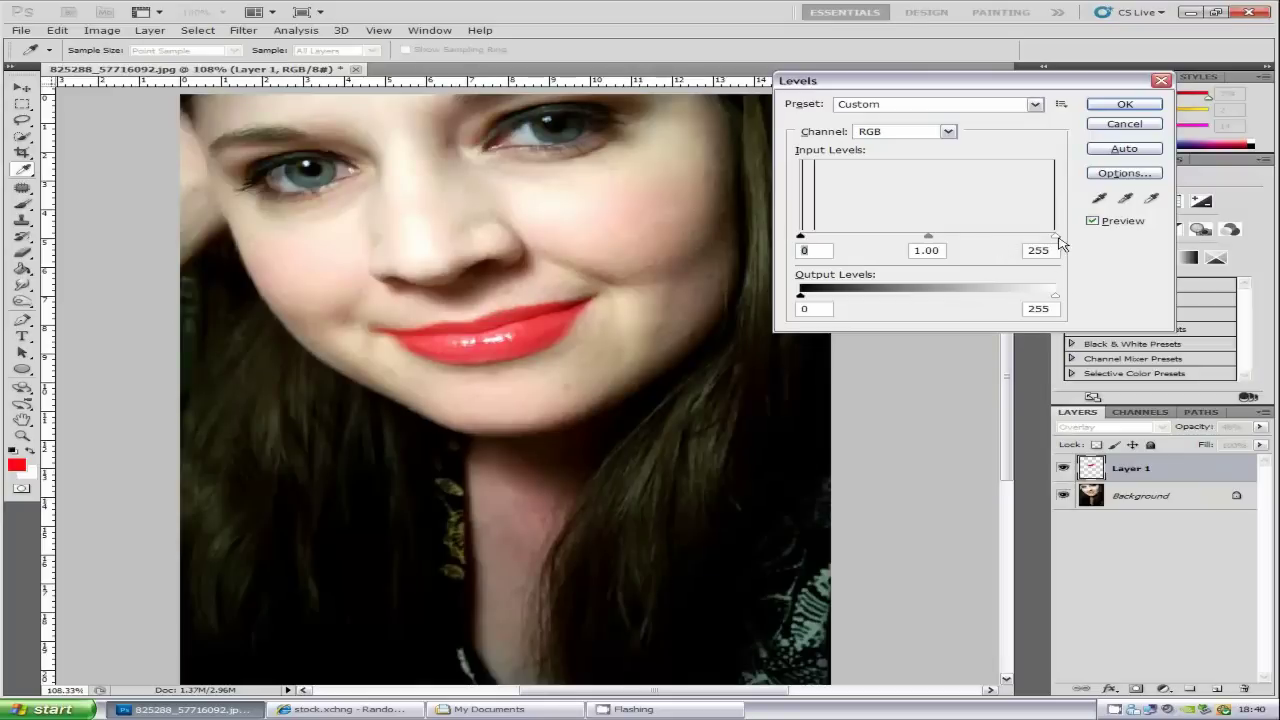
pyautogui.moveTo(1055, 296)
pyautogui.mouseDown()
pyautogui.moveTo(880, 300)
pyautogui.moveTo(1024, 300)
pyautogui.mouseUp()
pyautogui.click(1135, 108)
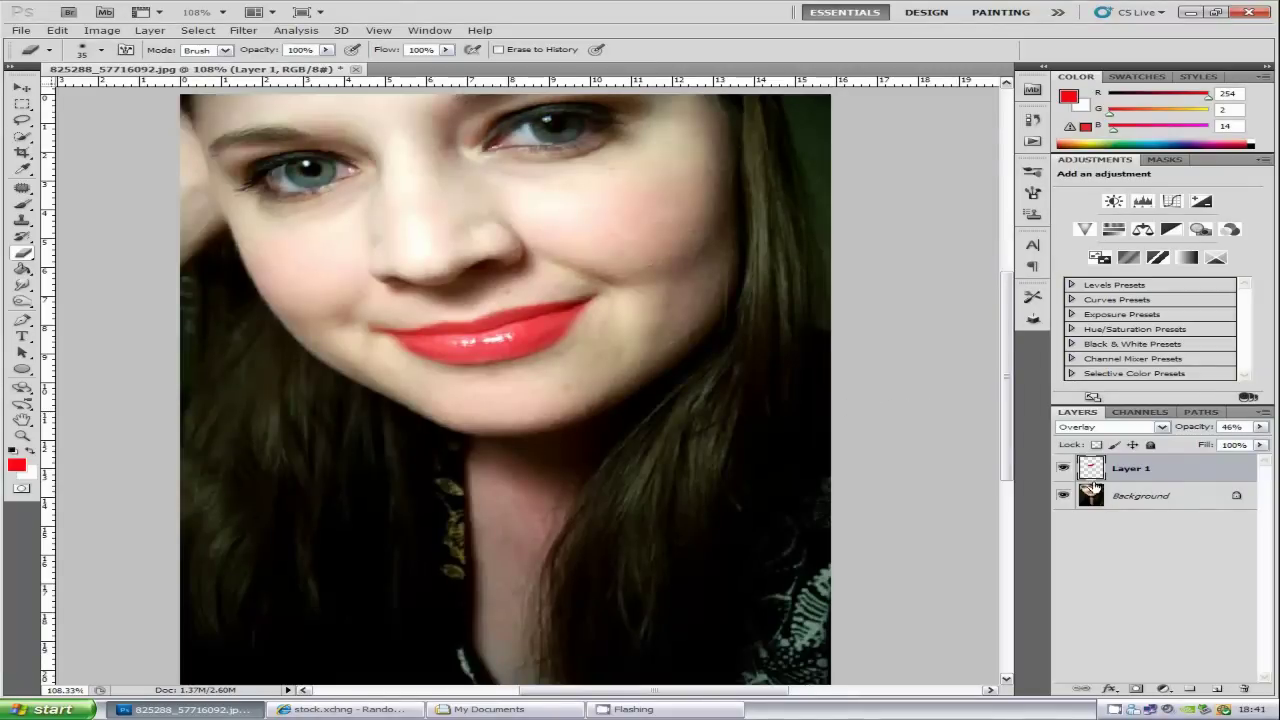
pyautogui.click(1064, 469)
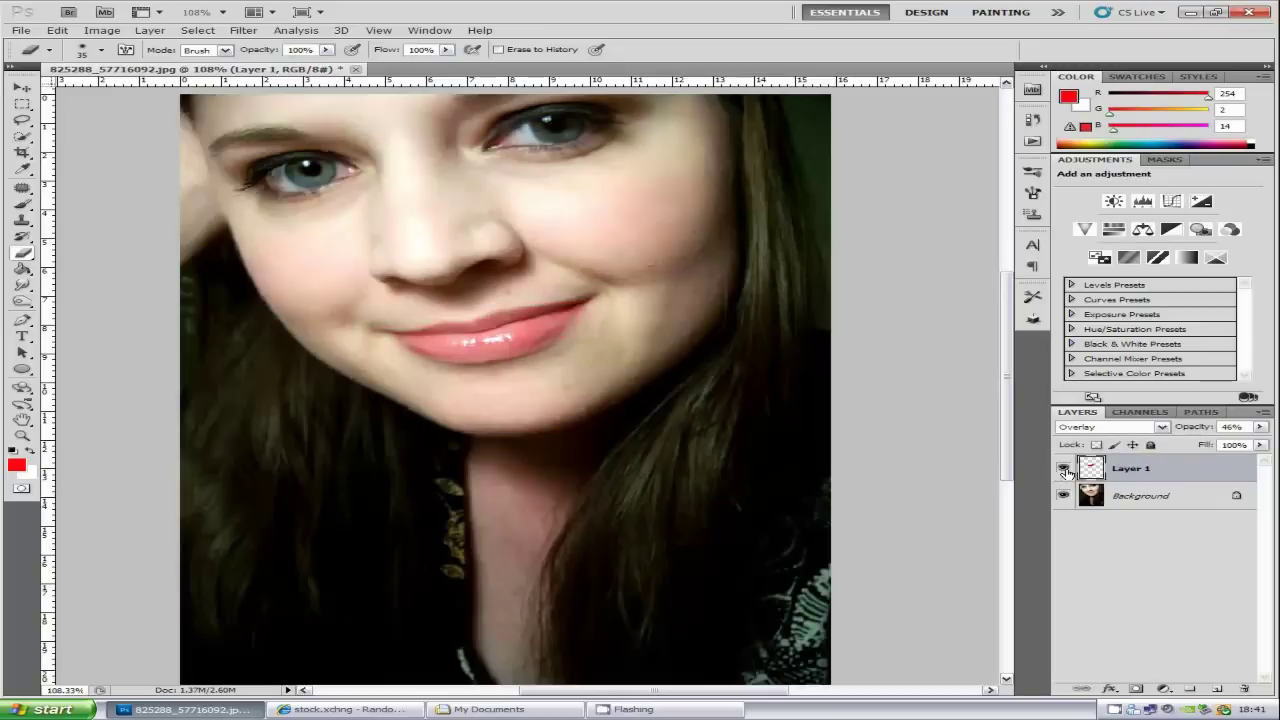
pyautogui.click(1064, 469)
pyautogui.click(1064, 469)
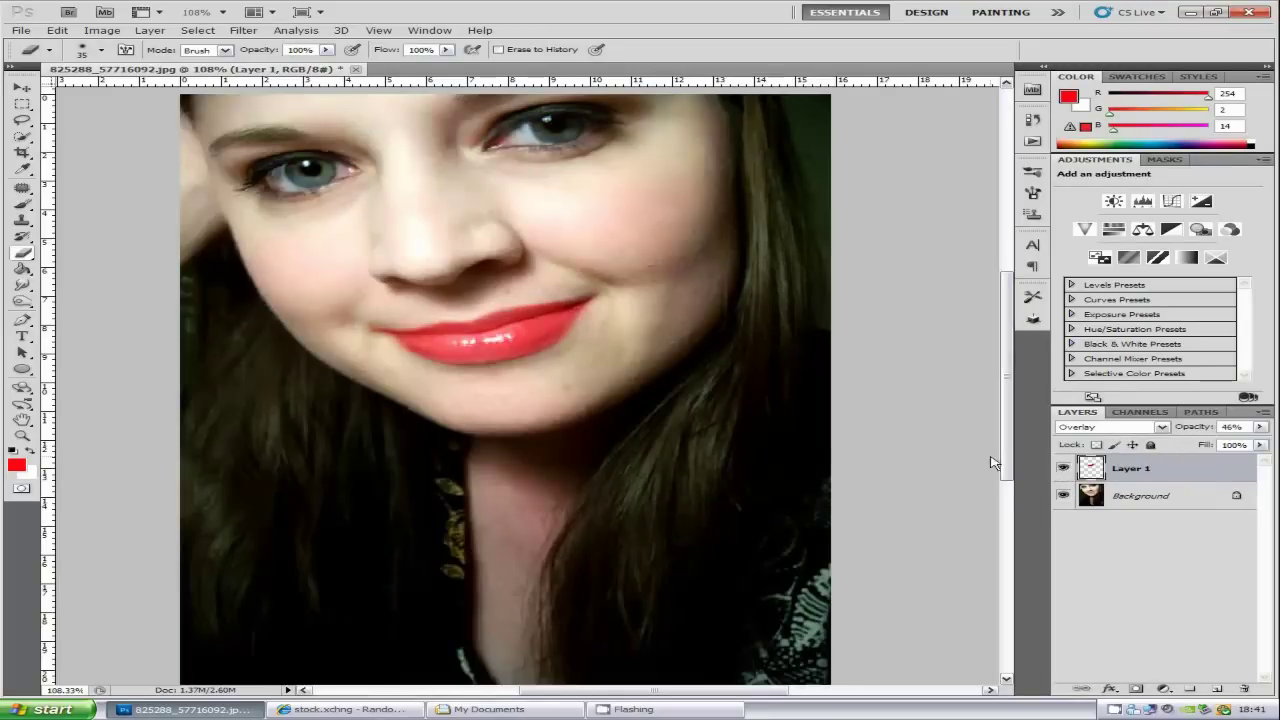
pyautogui.scroll(-2, 480, 386)
pyautogui.scroll(-1, 500, 380)
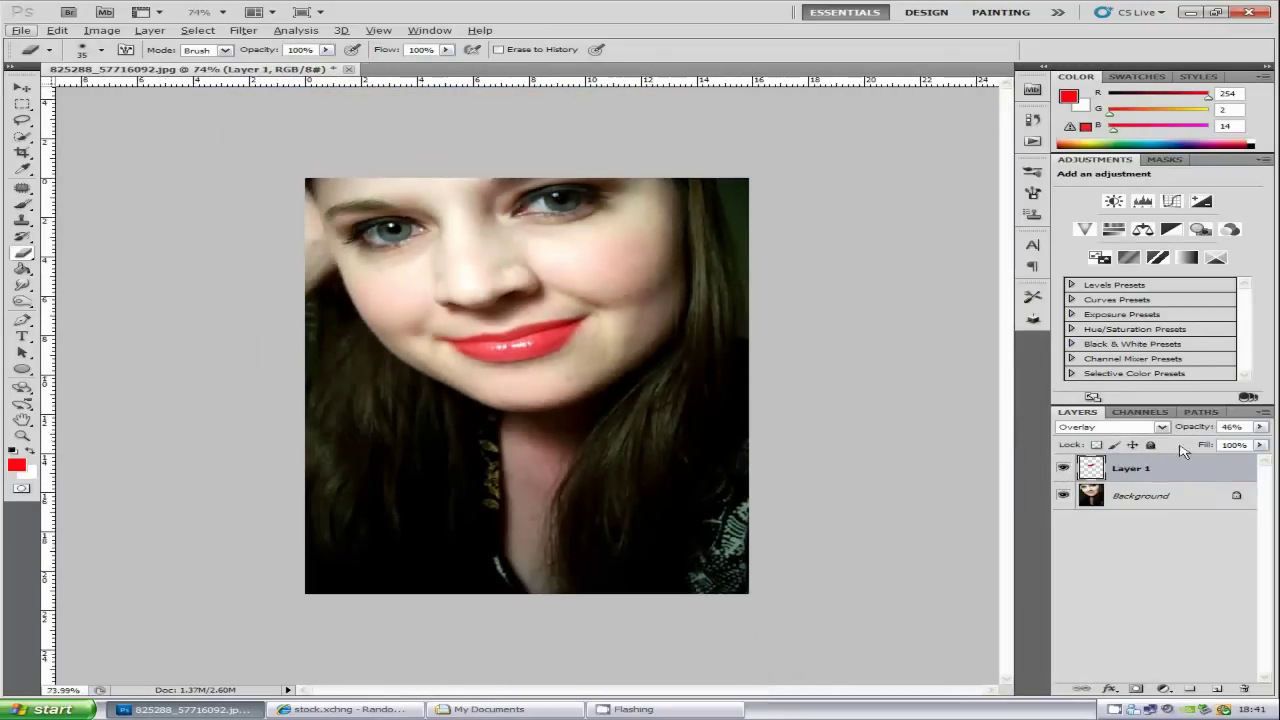
pyautogui.click(1064, 469)
pyautogui.click(1064, 469)
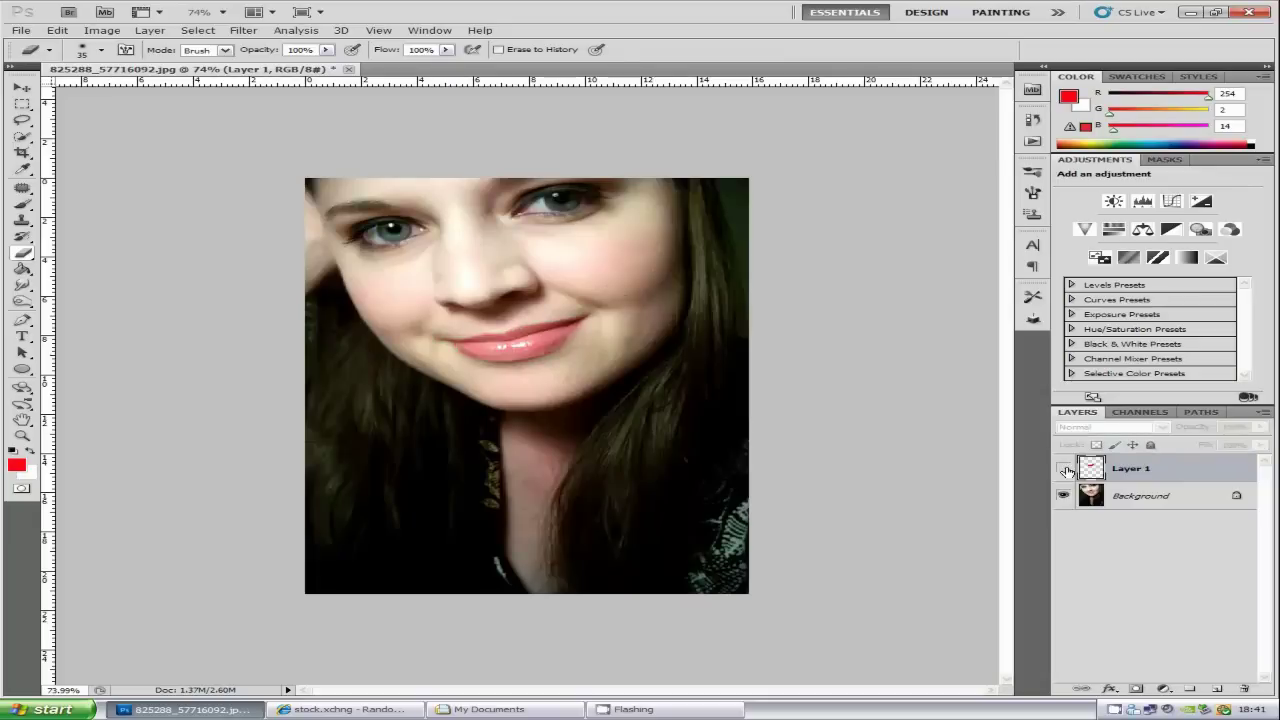